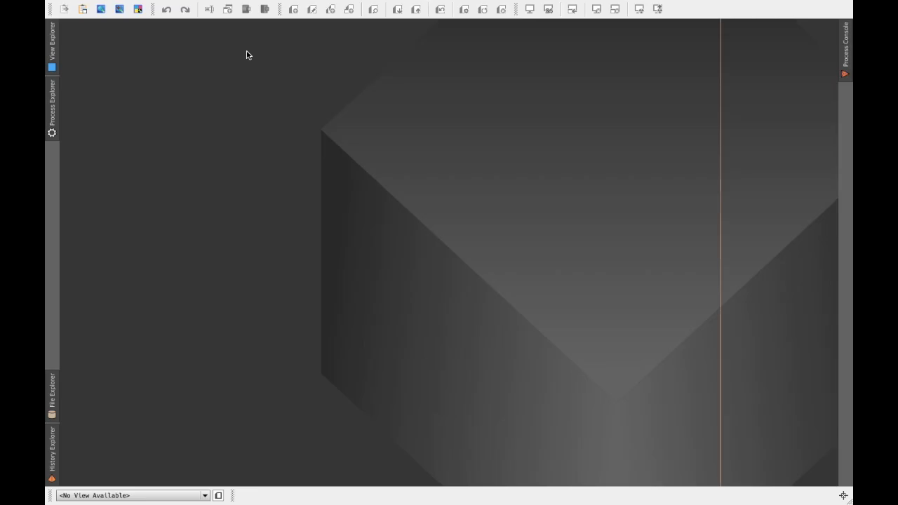
Step: Open the Blink process from the image inspection processes
{"action": "mouse_move", "coordinate": [232, 3]}
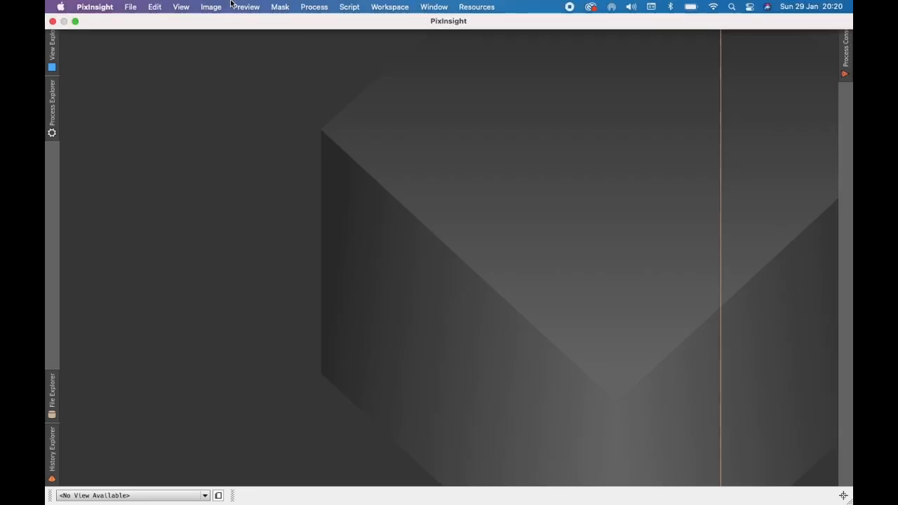
{"action": "left_click", "coordinate": [315, 8]}
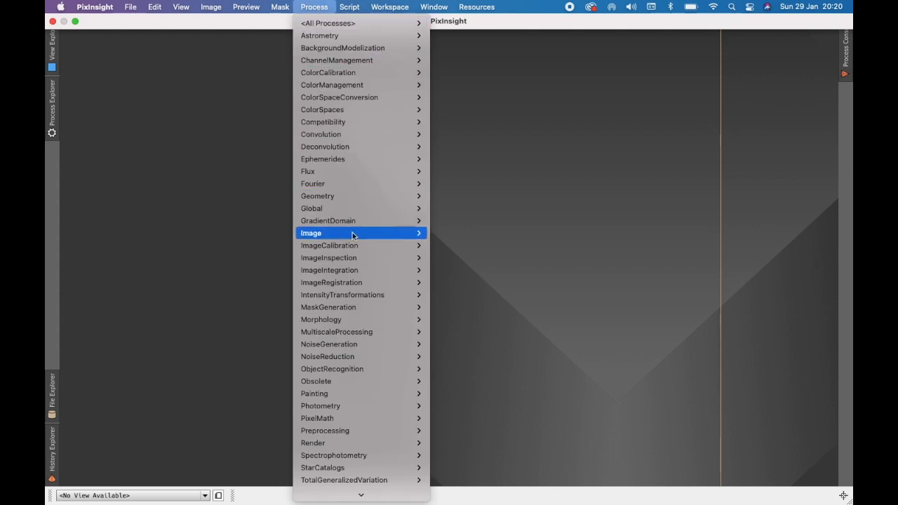
{"action": "mouse_move", "coordinate": [353, 260]}
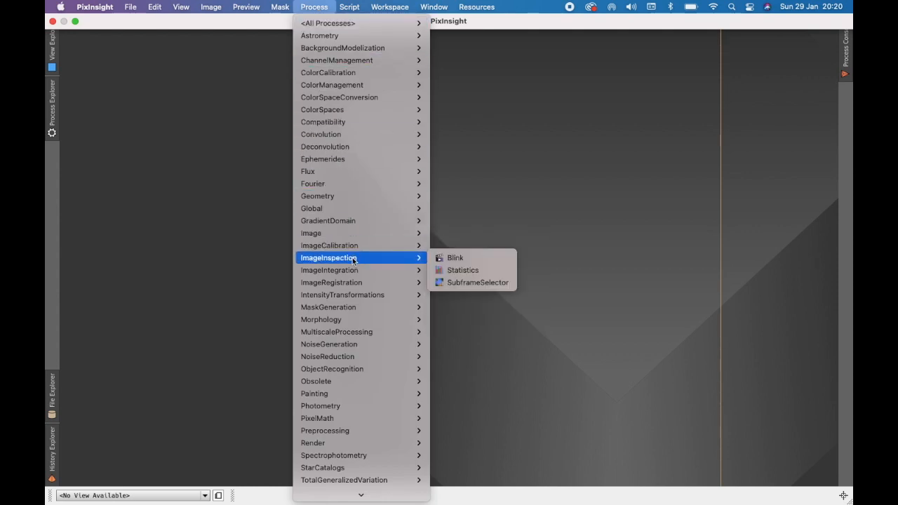
{"action": "left_click", "coordinate": [445, 261]}
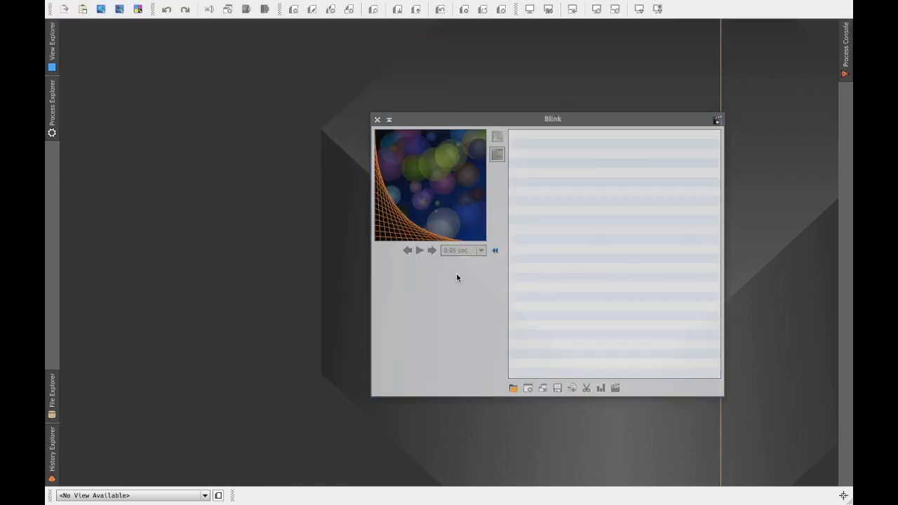
Step: Load all filter2, filter3 and filter4 300sec frames from the Portugal Autumn 2022 / M81-1 folder in Pictures into Blink
{"action": "left_click", "coordinate": [513, 389]}
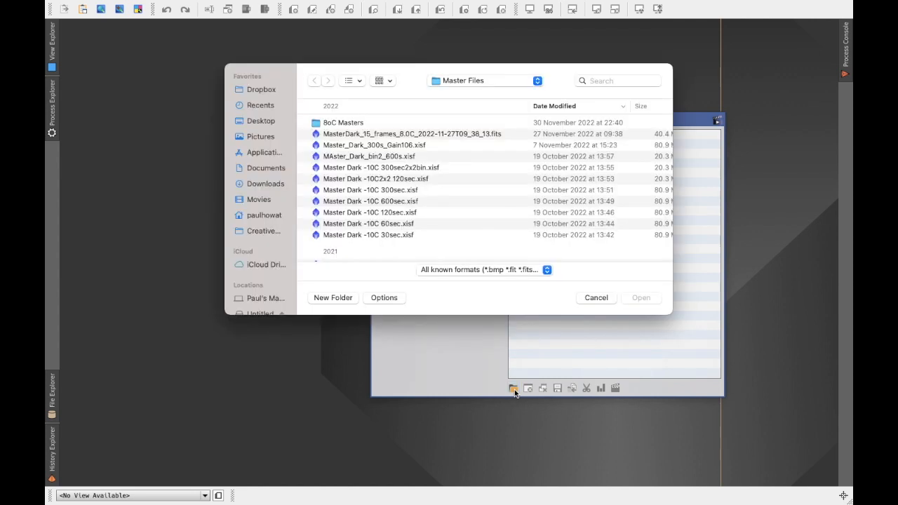
{"action": "left_click", "coordinate": [267, 137]}
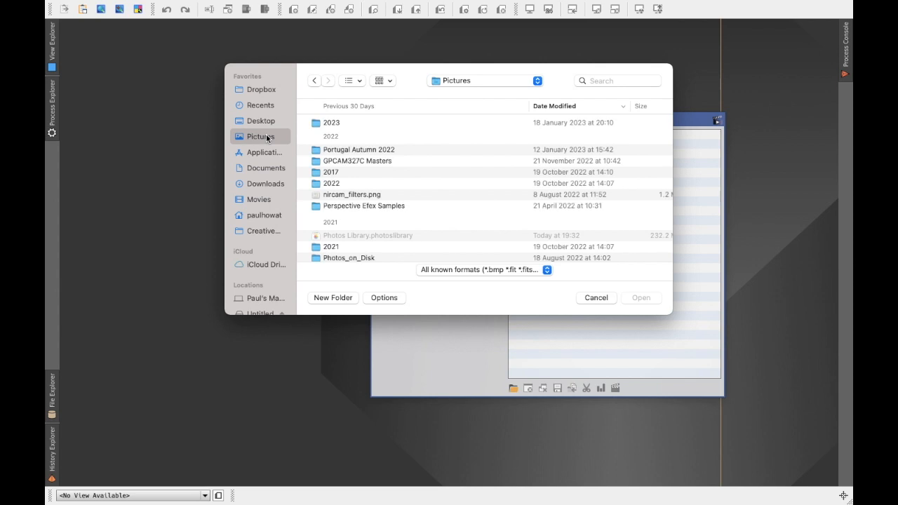
{"action": "left_click", "coordinate": [339, 150]}
{"action": "double_click", "coordinate": [339, 151]}
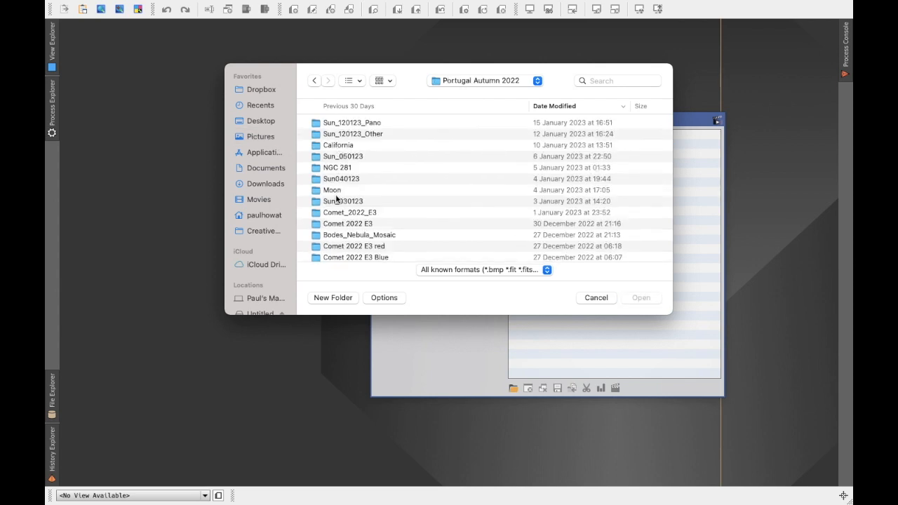
{"action": "scroll", "coordinate": [336, 198], "scroll_direction": "down", "scroll_amount": 3}
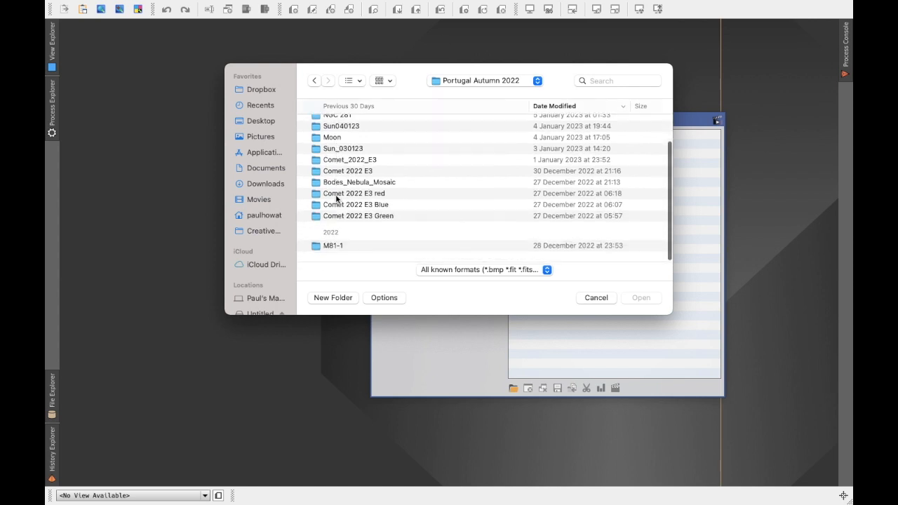
{"action": "double_click", "coordinate": [340, 251]}
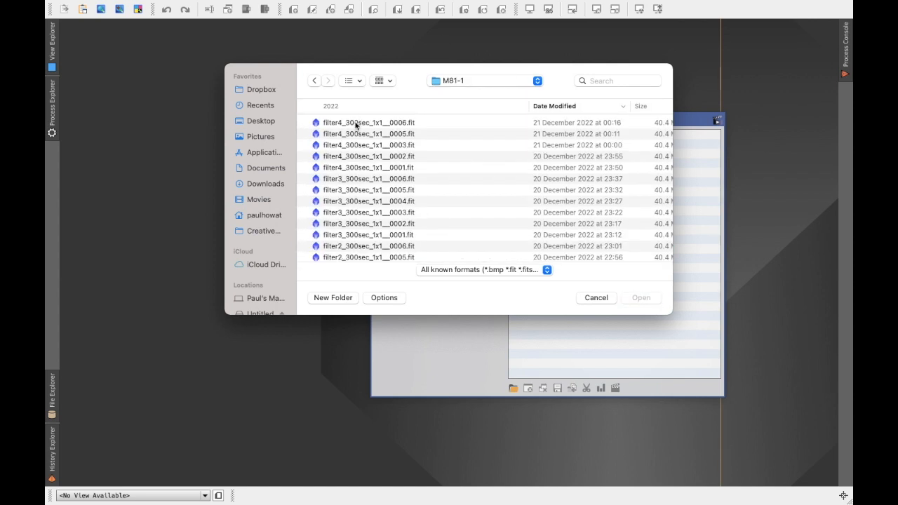
{"action": "left_click", "coordinate": [355, 123]}
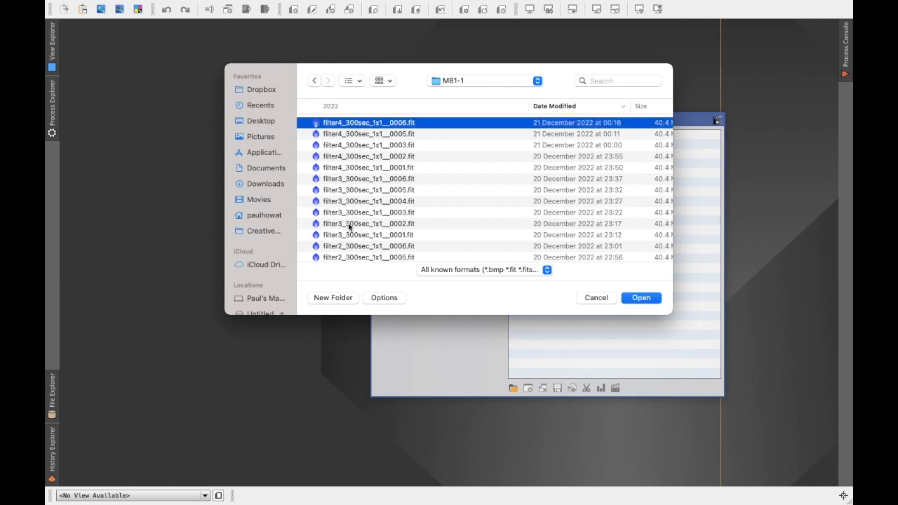
{"action": "scroll", "coordinate": [353, 247], "scroll_direction": "down", "scroll_amount": 5}
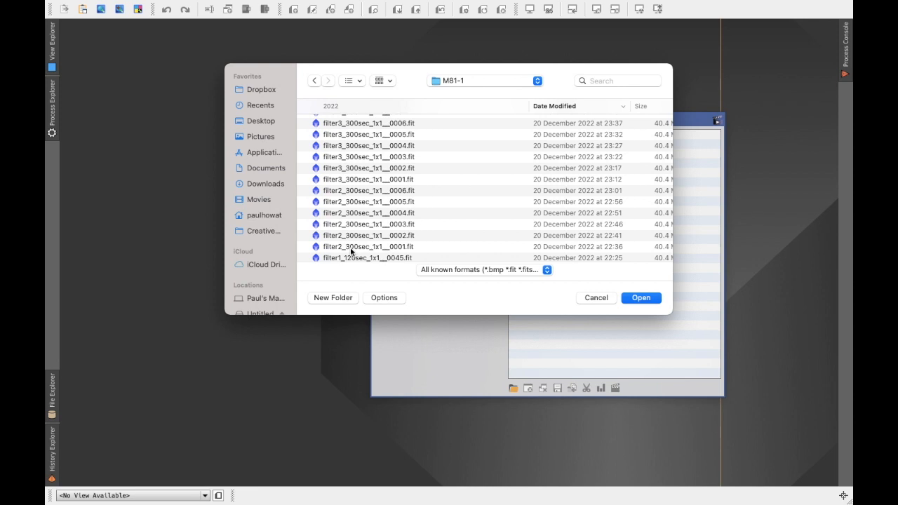
{"action": "left_click", "coordinate": [352, 248], "text": "shift"}
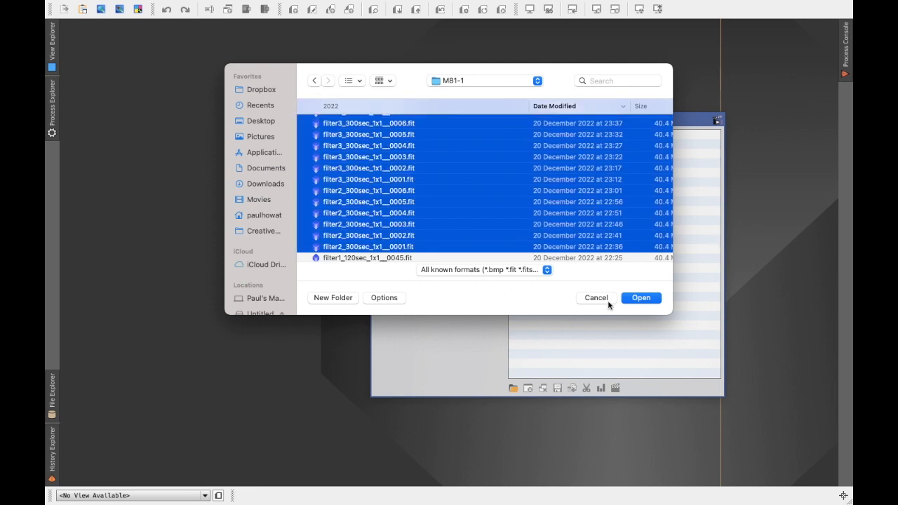
{"action": "left_click", "coordinate": [635, 300]}
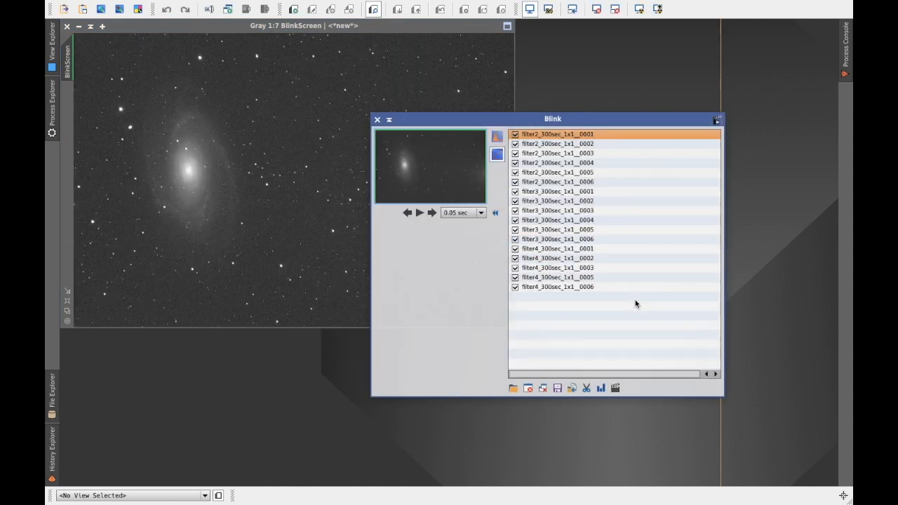
Step: Move the Blink window clear of the image, set the blink delay to 0.20 sec and play through the frames
{"action": "left_click_drag", "start_coordinate": [591, 121], "coordinate": [730, 47]}
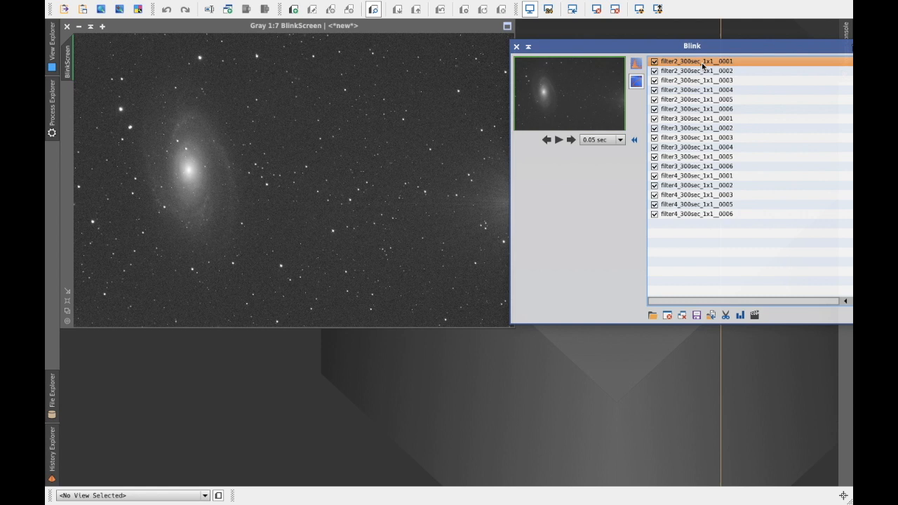
{"action": "left_click", "coordinate": [620, 140]}
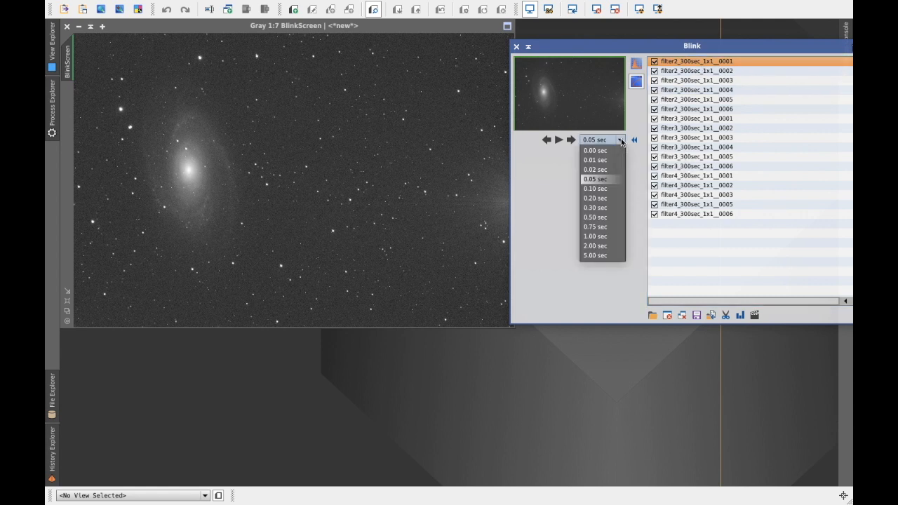
{"action": "left_click", "coordinate": [607, 203]}
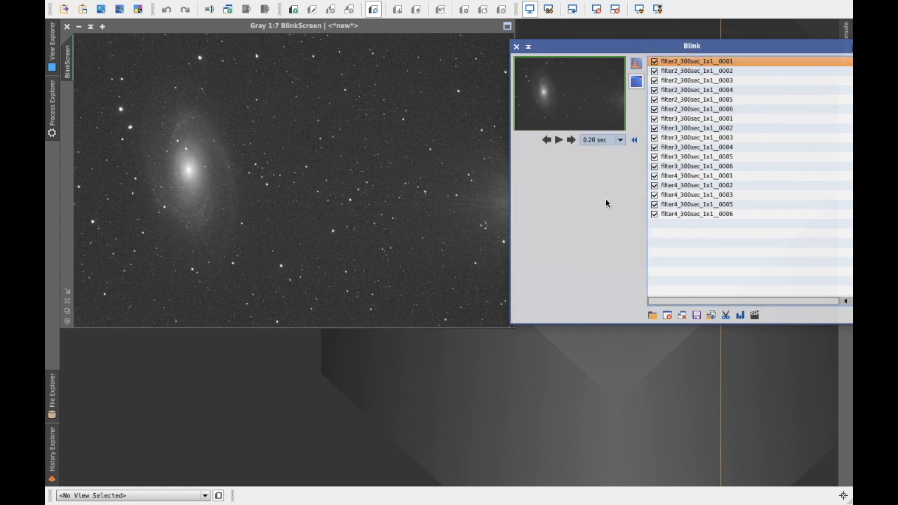
{"action": "left_click", "coordinate": [558, 140]}
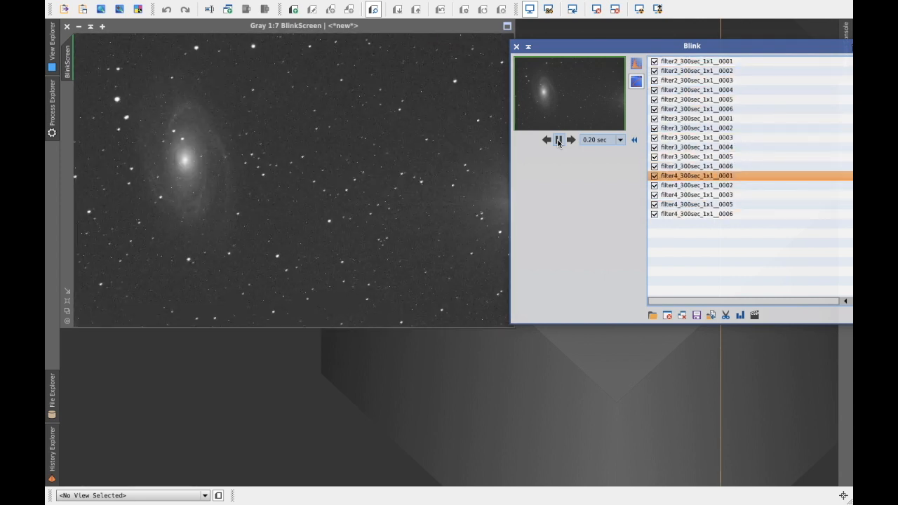
{"action": "left_click", "coordinate": [559, 141]}
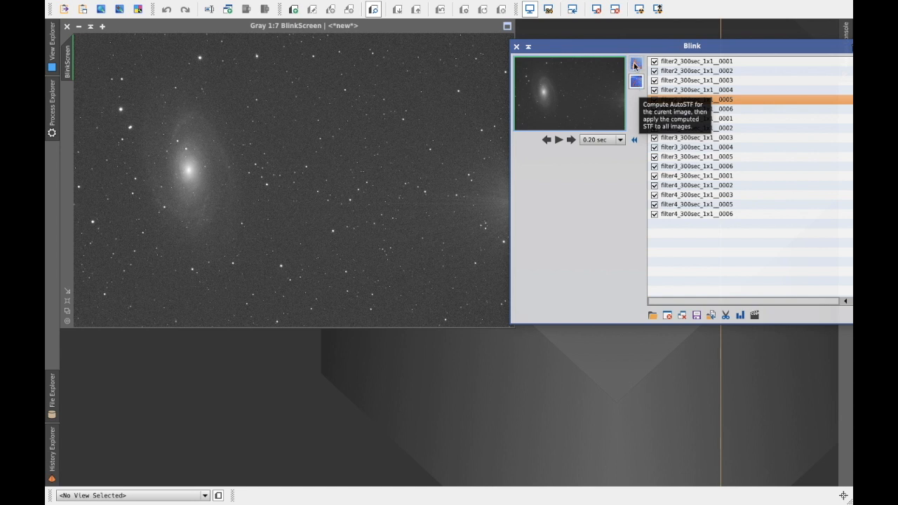
Step: Apply the AutoSTF computed from filter2_300sec_1x1__0005 to all images and play the sequence again
{"action": "left_click", "coordinate": [635, 66]}
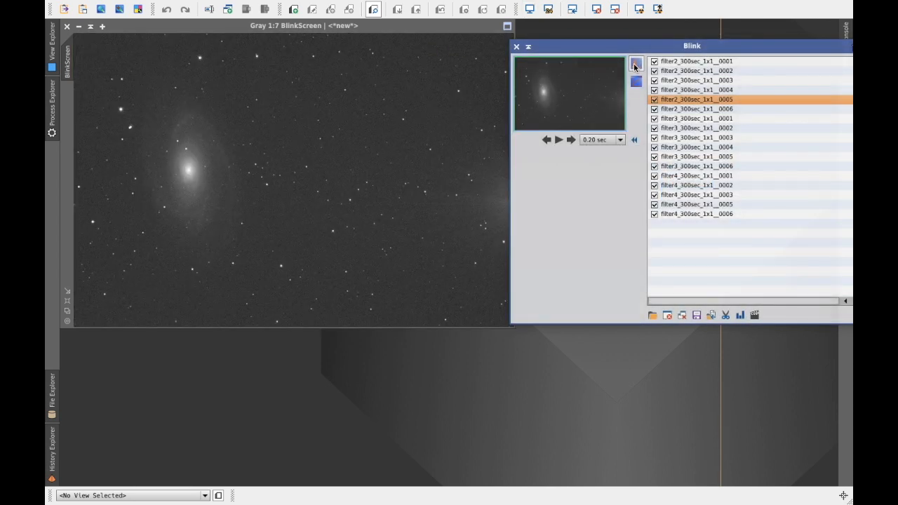
{"action": "left_click", "coordinate": [559, 140]}
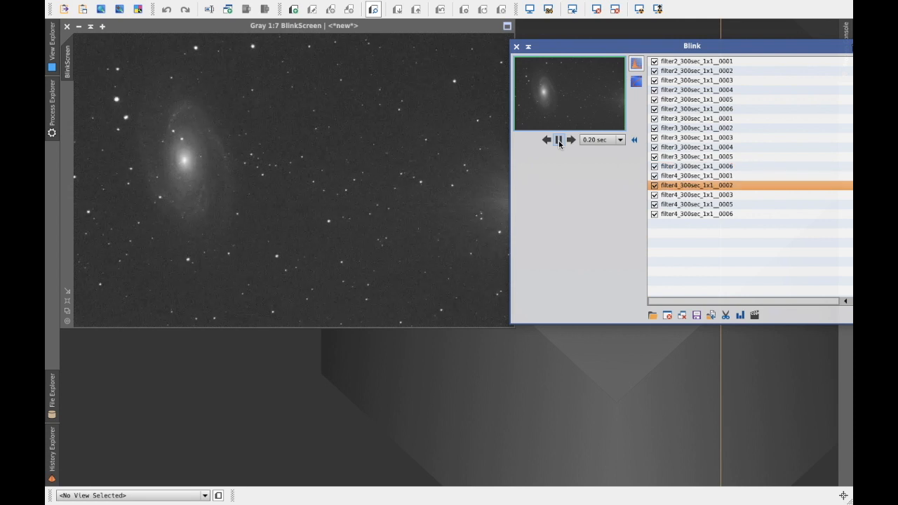
{"action": "left_click", "coordinate": [559, 140]}
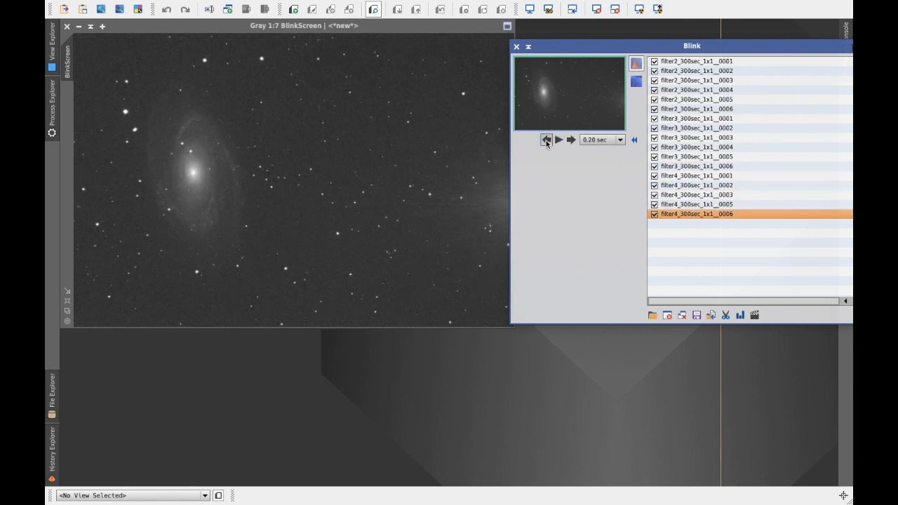
Step: Step back to frame filter4_300sec_1x1__0003 and examine its star shapes close up
{"action": "left_click", "coordinate": [546, 140]}
{"action": "left_click", "coordinate": [546, 141]}
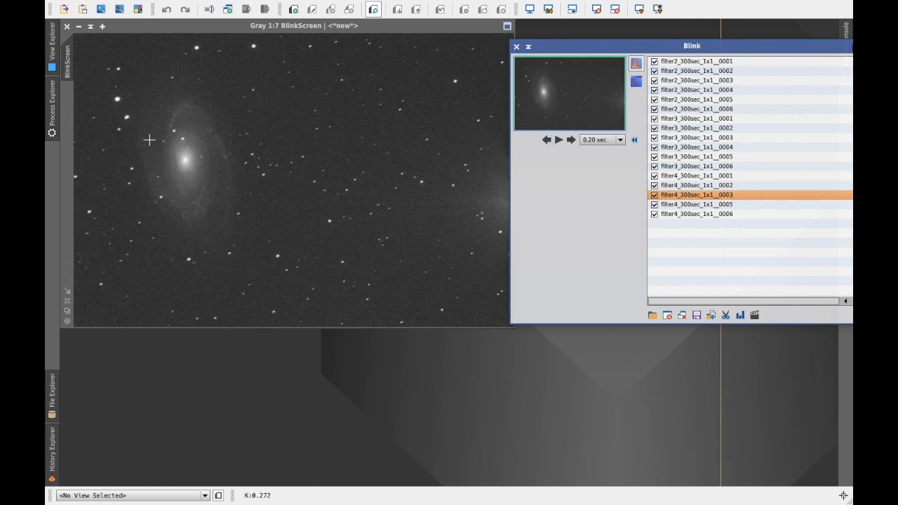
{"action": "left_click", "coordinate": [112, 111]}
{"action": "scroll", "coordinate": [112, 111], "scroll_direction": "up", "scroll_amount": 7}
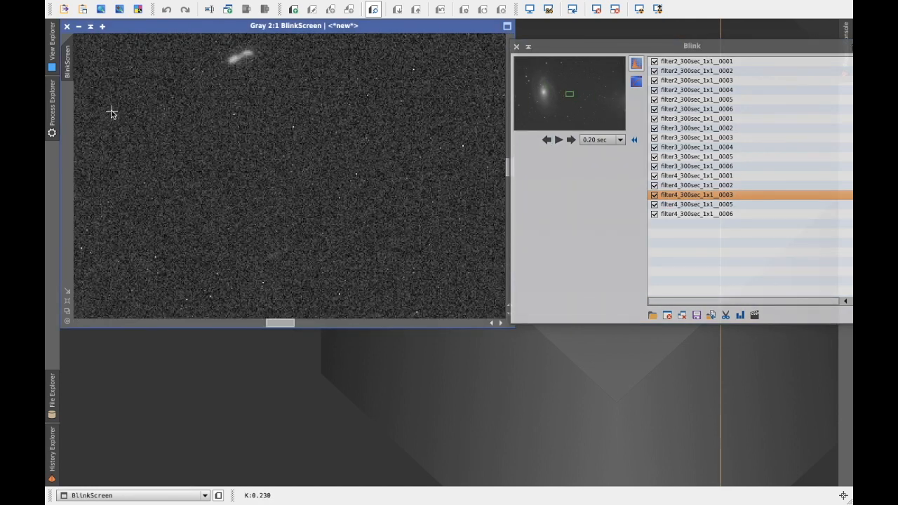
{"action": "scroll", "coordinate": [112, 111], "scroll_direction": "down", "scroll_amount": 2}
{"action": "scroll", "coordinate": [111, 112], "scroll_direction": "down", "scroll_amount": 1}
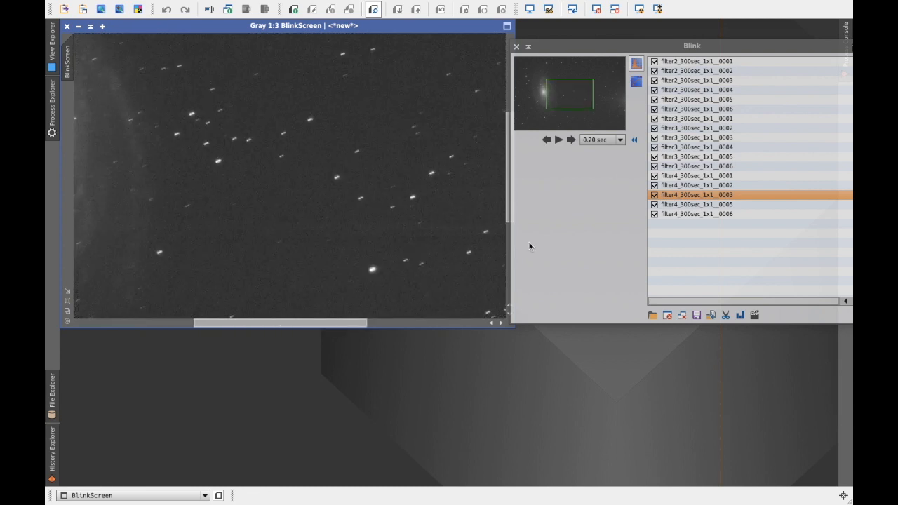
Step: Move frame filter4_300sec_1x1__0003 into a new folder named Rejected inside Portugal Autumn 2022 / M81-1
{"action": "left_click", "coordinate": [718, 198]}
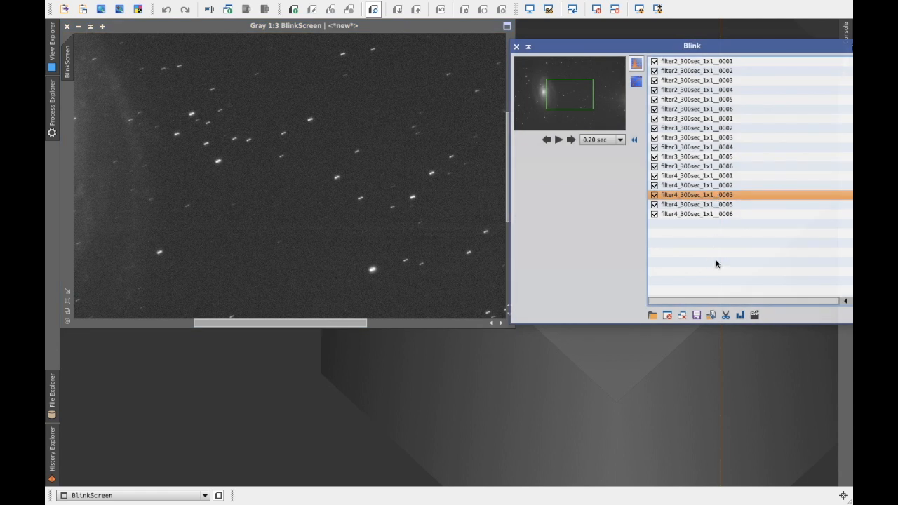
{"action": "left_click", "coordinate": [711, 316]}
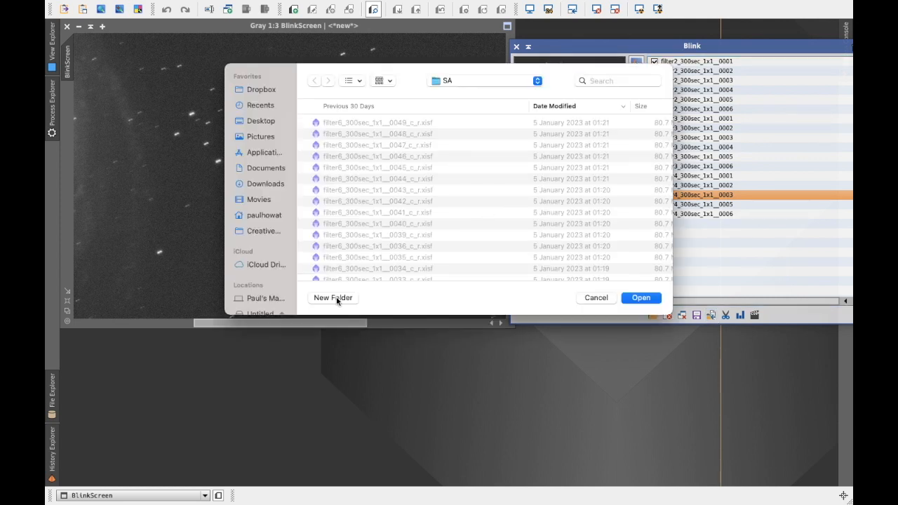
{"action": "left_click", "coordinate": [259, 141]}
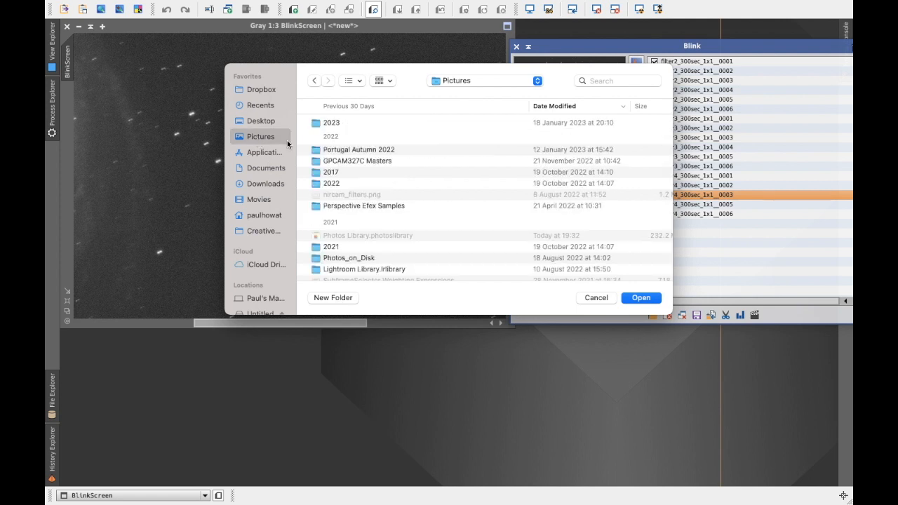
{"action": "double_click", "coordinate": [368, 150]}
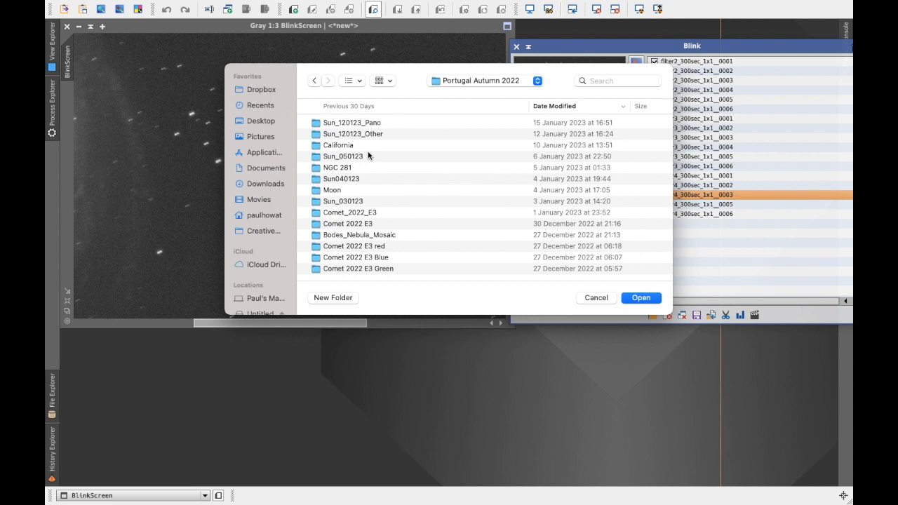
{"action": "scroll", "coordinate": [368, 154], "scroll_direction": "down", "scroll_amount": 3}
{"action": "left_click", "coordinate": [357, 269]}
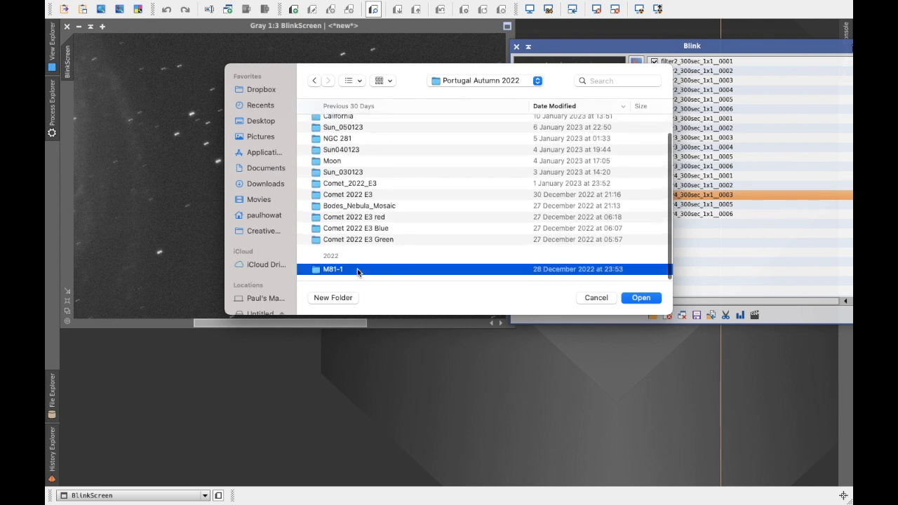
{"action": "double_click", "coordinate": [357, 269]}
{"action": "left_click", "coordinate": [338, 298]}
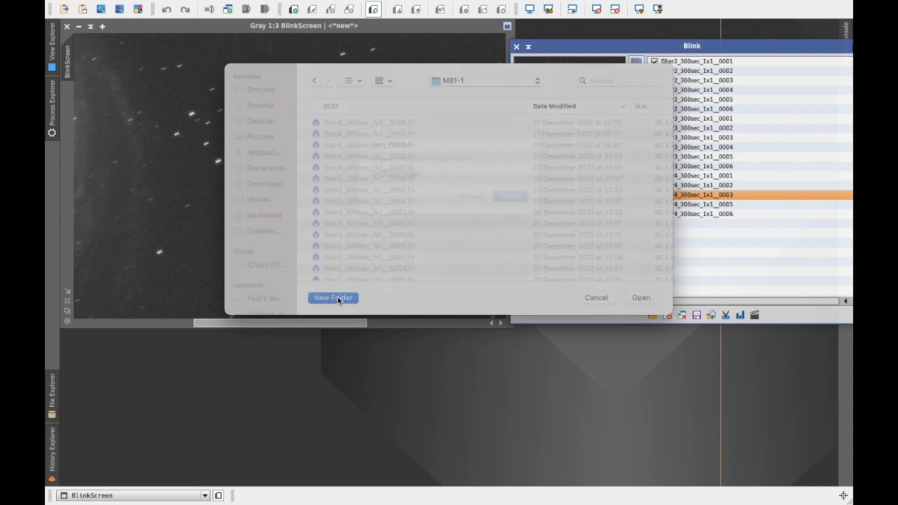
{"action": "type", "text": "Re"}
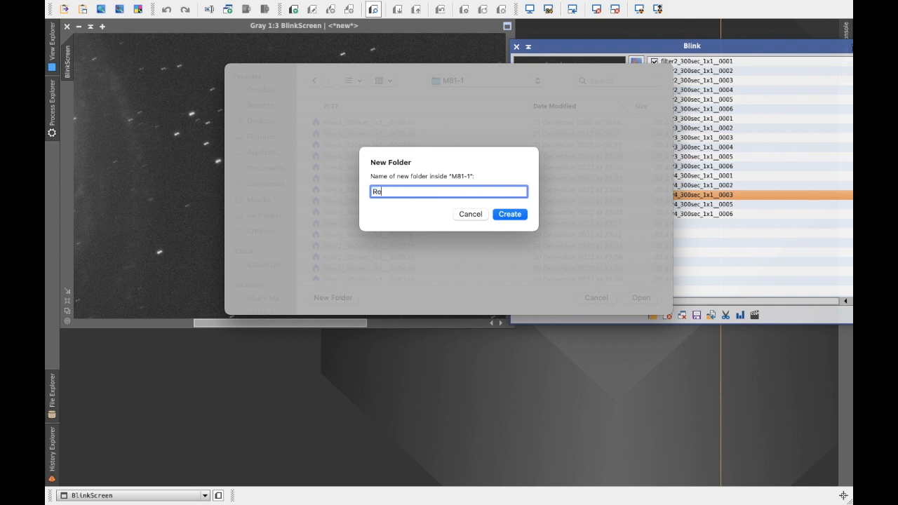
{"action": "type", "text": "jected"}
{"action": "left_click", "coordinate": [511, 214]}
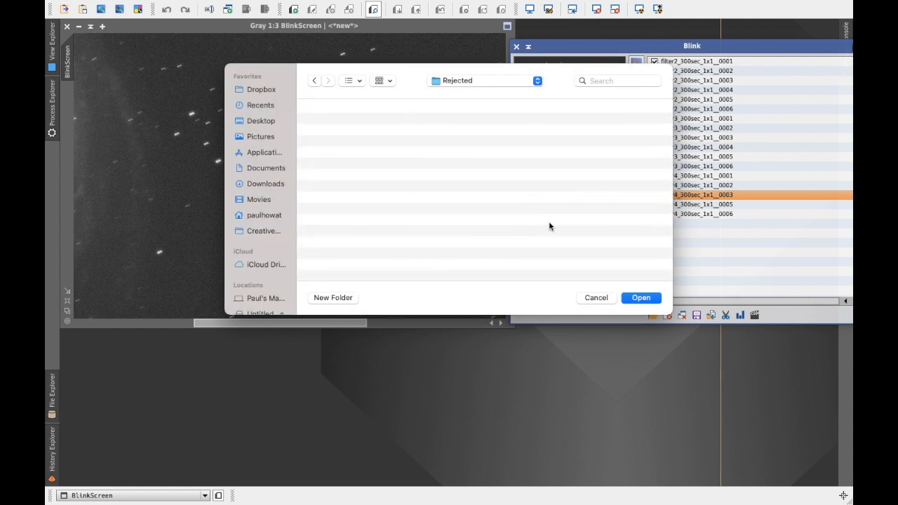
{"action": "left_click", "coordinate": [642, 298]}
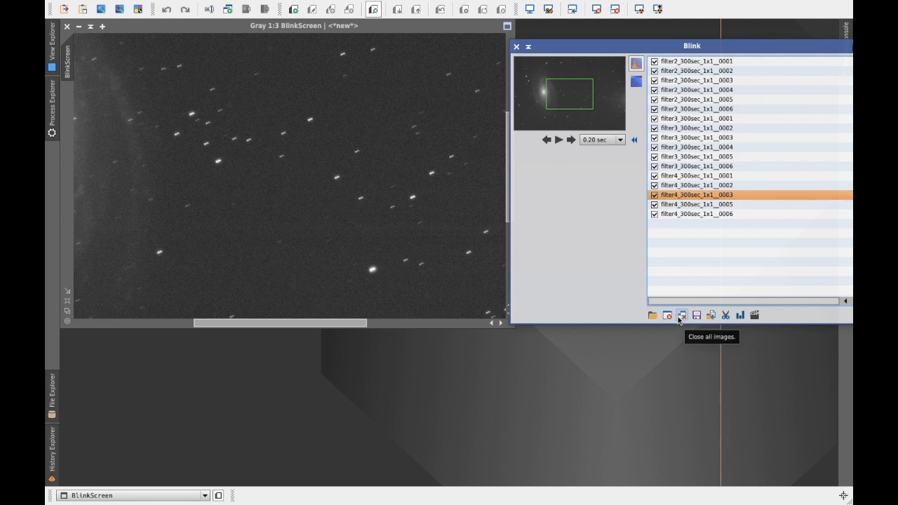
Step: Close frame filter4_300sec_1x1__0003 in Blink and display filter2_300sec_1x1__0001
{"action": "left_click", "coordinate": [667, 316]}
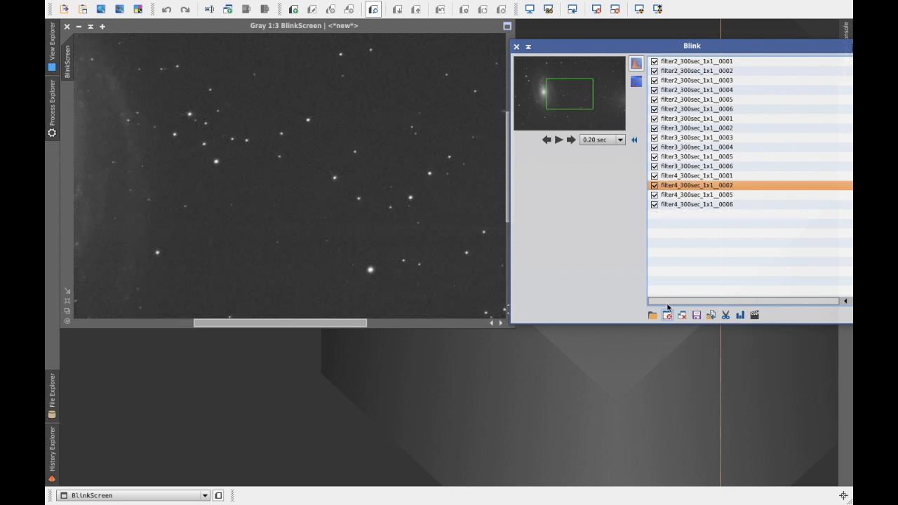
{"action": "left_click", "coordinate": [670, 62]}
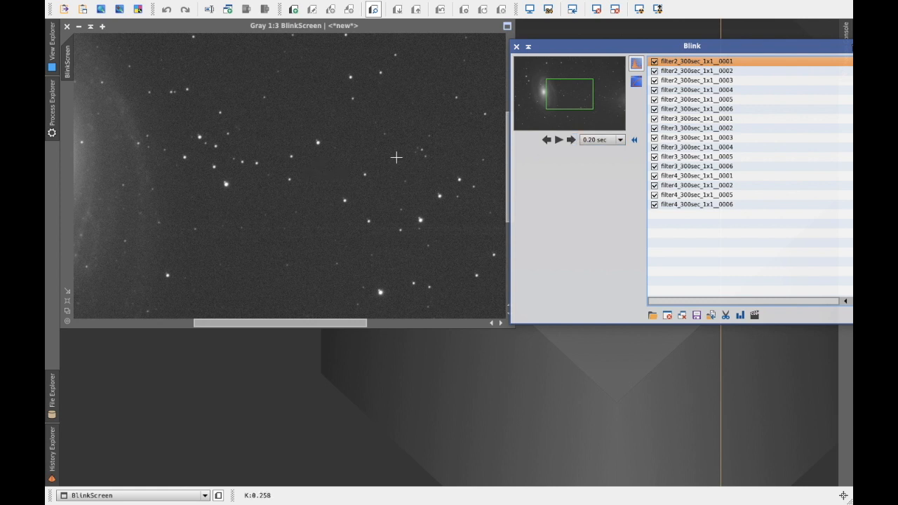
Step: Step through the frames one by one from filter2_300sec_1x1__0001 to filter4_300sec_1x1__0001, examining the star shapes and alignment
{"action": "left_click", "coordinate": [571, 141]}
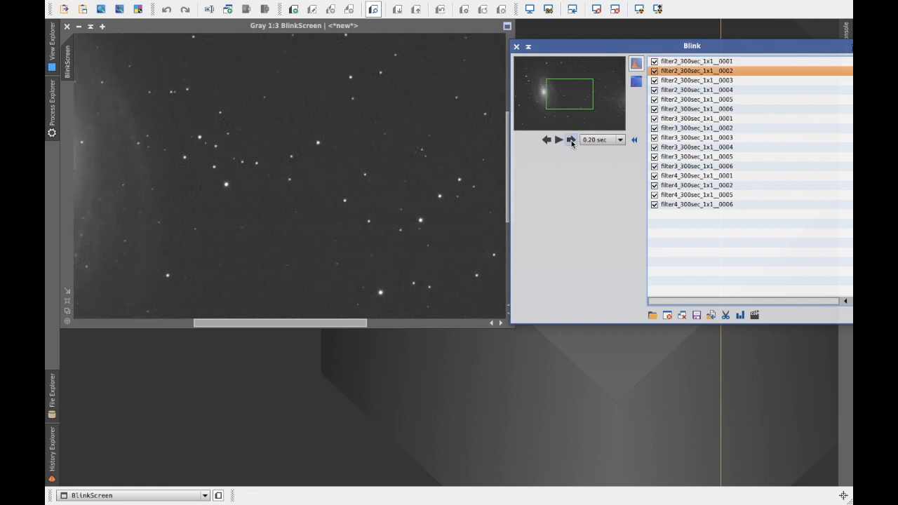
{"action": "left_click", "coordinate": [571, 140]}
{"action": "left_click", "coordinate": [571, 140]}
{"action": "left_click", "coordinate": [571, 141]}
{"action": "left_click", "coordinate": [571, 141]}
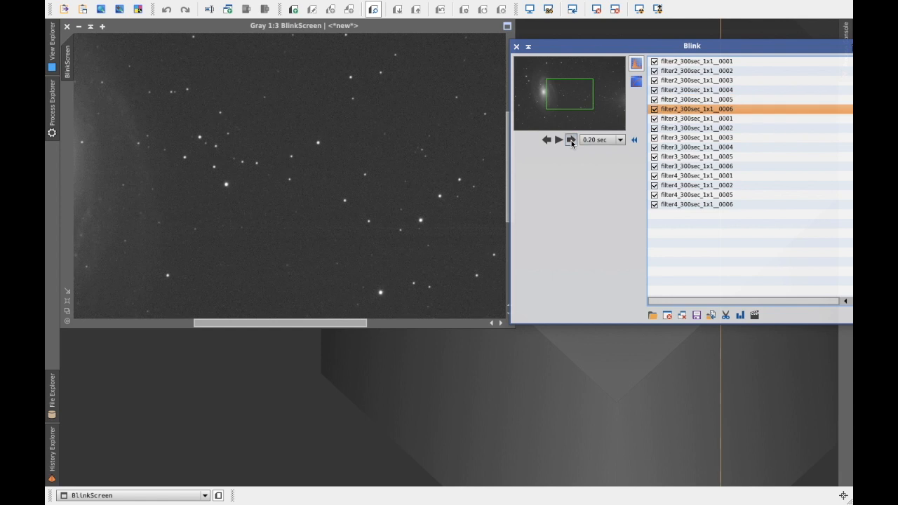
{"action": "left_click", "coordinate": [571, 141]}
{"action": "left_click", "coordinate": [571, 140]}
{"action": "left_click", "coordinate": [571, 141]}
{"action": "left_click", "coordinate": [571, 140]}
{"action": "left_click", "coordinate": [571, 140]}
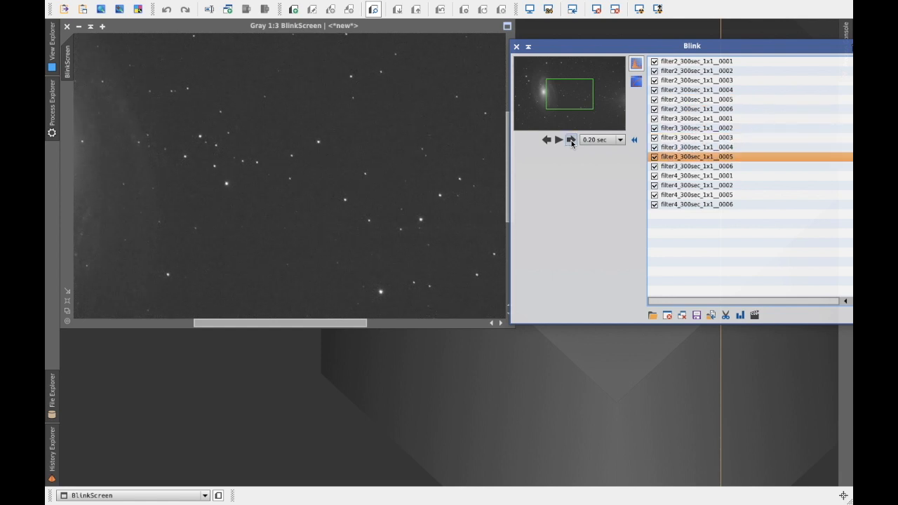
{"action": "left_click", "coordinate": [571, 141]}
{"action": "left_click", "coordinate": [571, 140]}
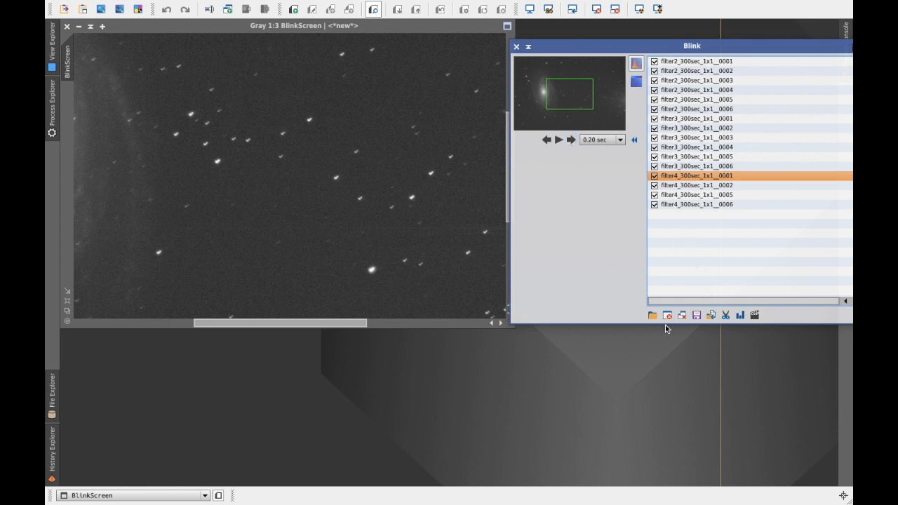
Step: Move frame filter4_300sec_1x1__0001 into the Rejected folder and close it in Blink
{"action": "left_click", "coordinate": [711, 317]}
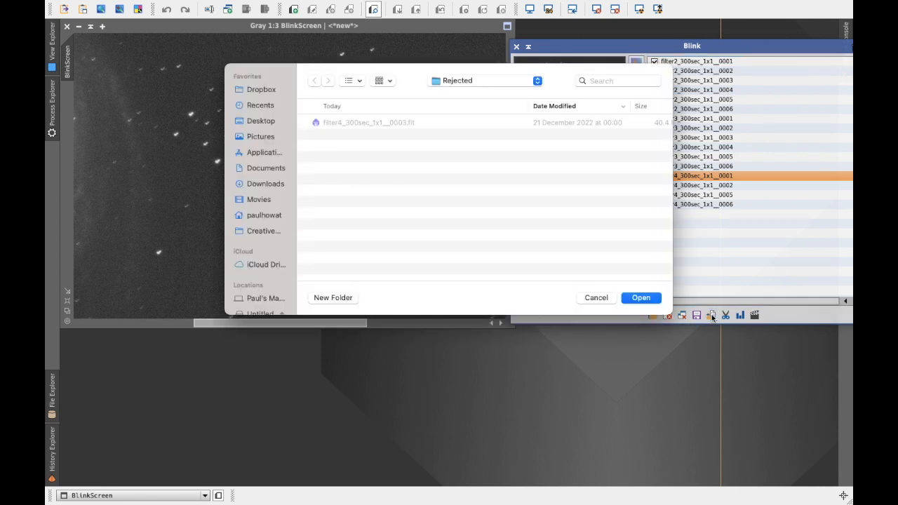
{"action": "left_click", "coordinate": [643, 300]}
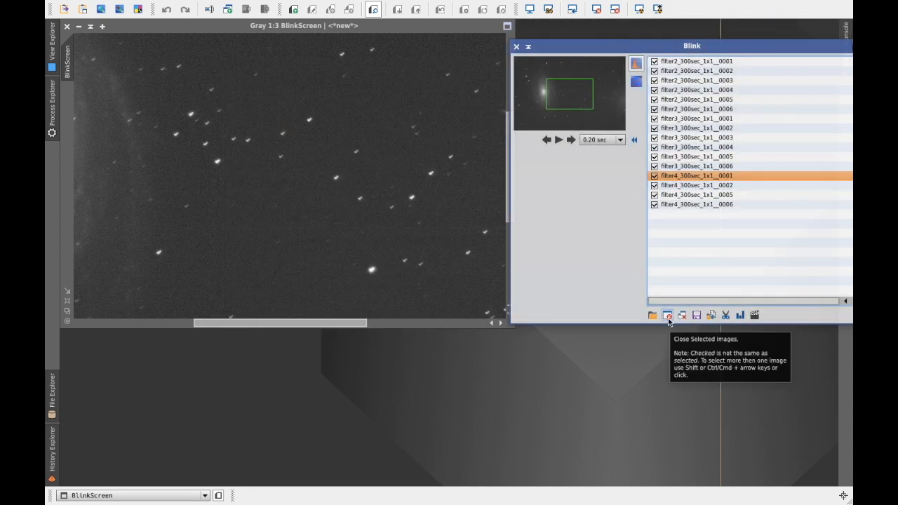
{"action": "left_click", "coordinate": [668, 316]}
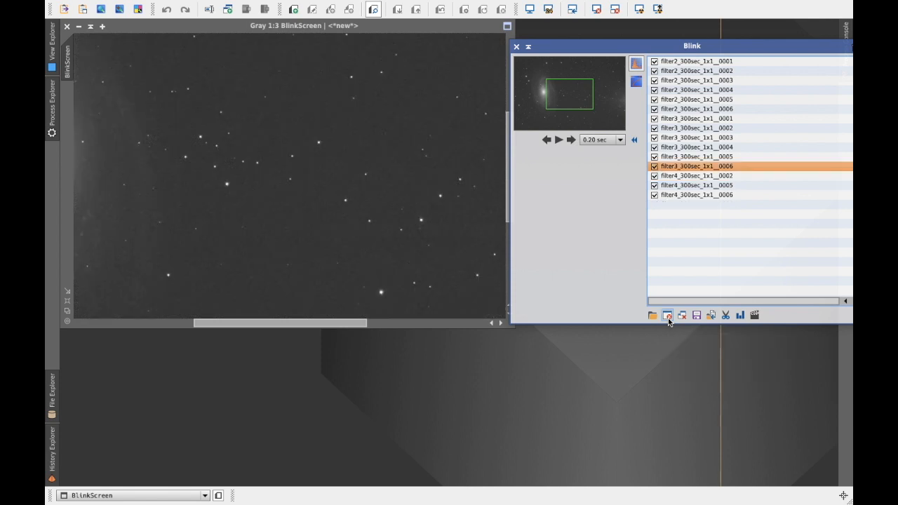
Step: Advance through the remaining filter4 frames back to filter2_300sec_1x1__0001 and close both Blink and its BlinkScreen image window
{"action": "left_click", "coordinate": [571, 140]}
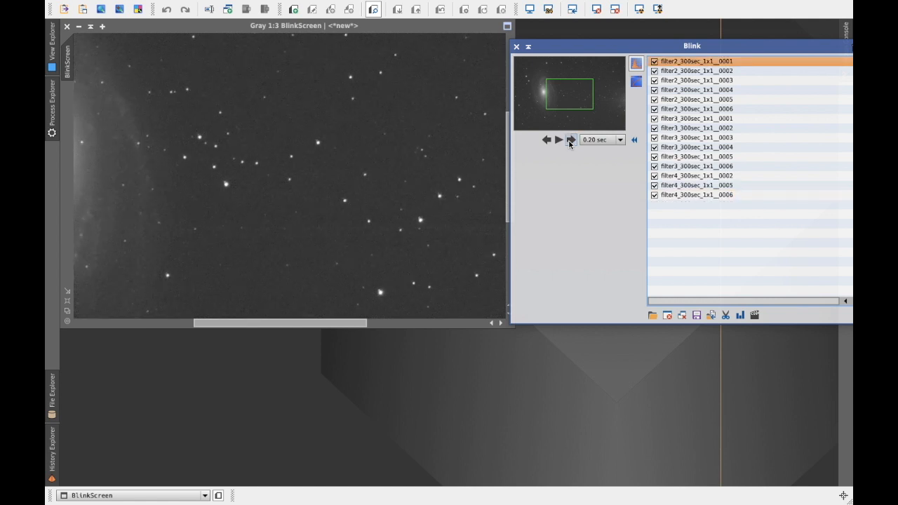
{"action": "left_click", "coordinate": [516, 46]}
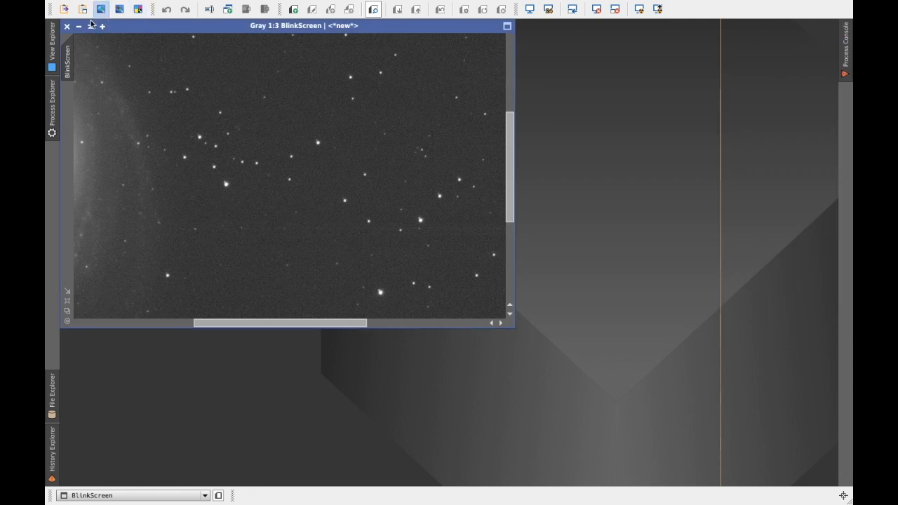
{"action": "left_click", "coordinate": [67, 28]}
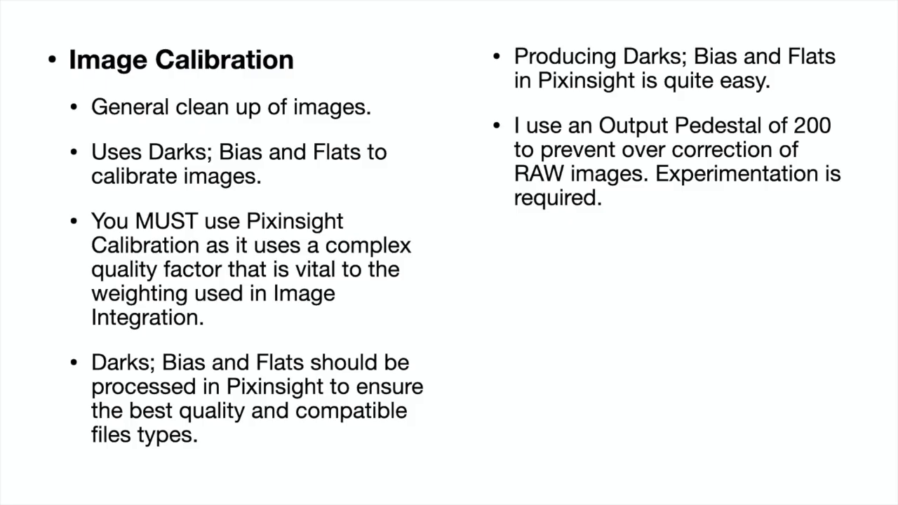